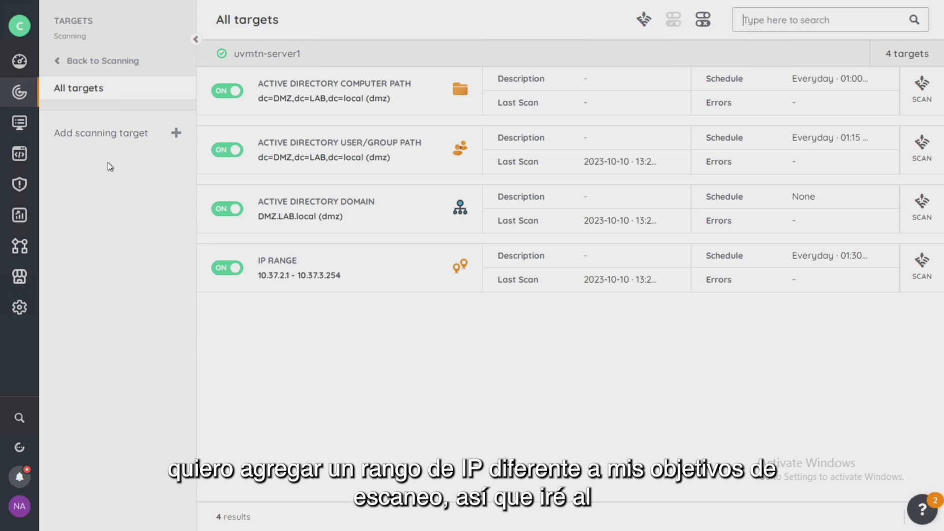
# - Start a new IP Range scanning target on the scan server uvmtn-server1
pyautogui.click(108, 134)
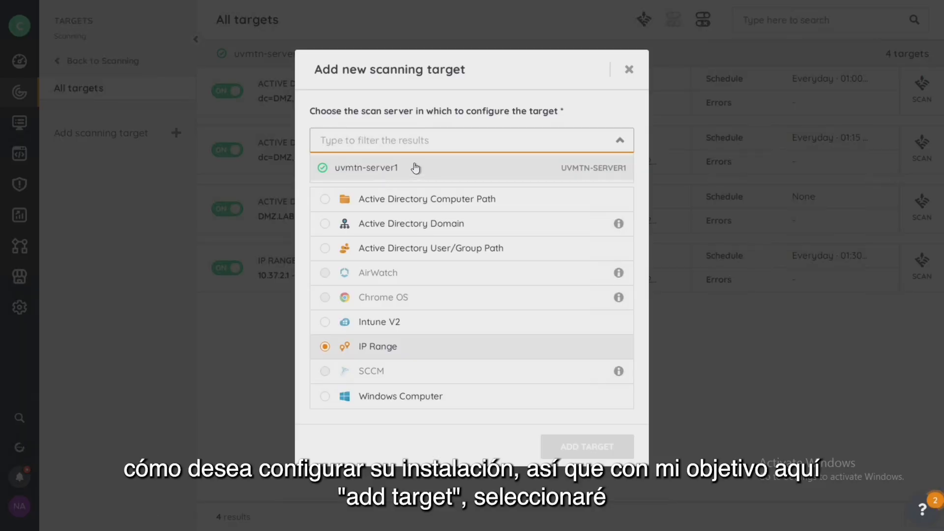
pyautogui.click(389, 176)
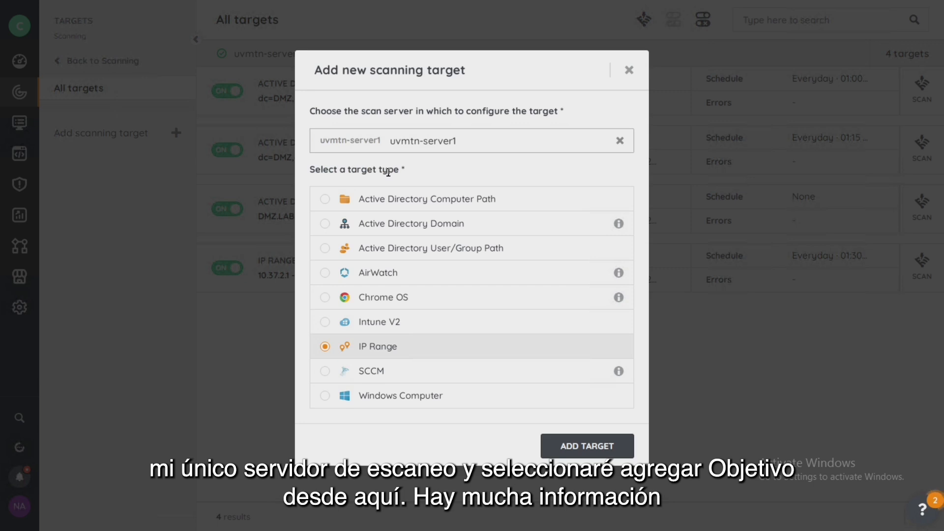
pyautogui.click(593, 447)
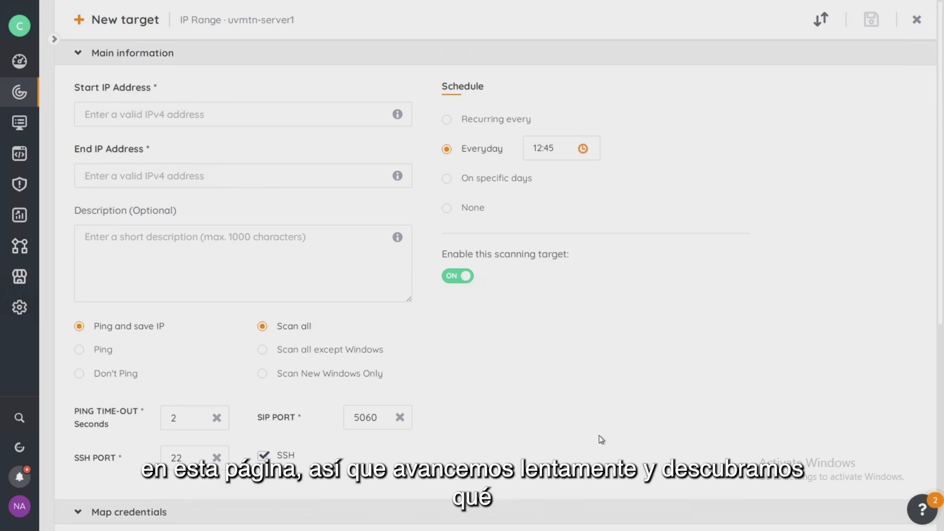
# - Set the IP range from 10.40.0.1 to 10.40.0.30 and enter the description "Fab lab"
pyautogui.click(193, 112)
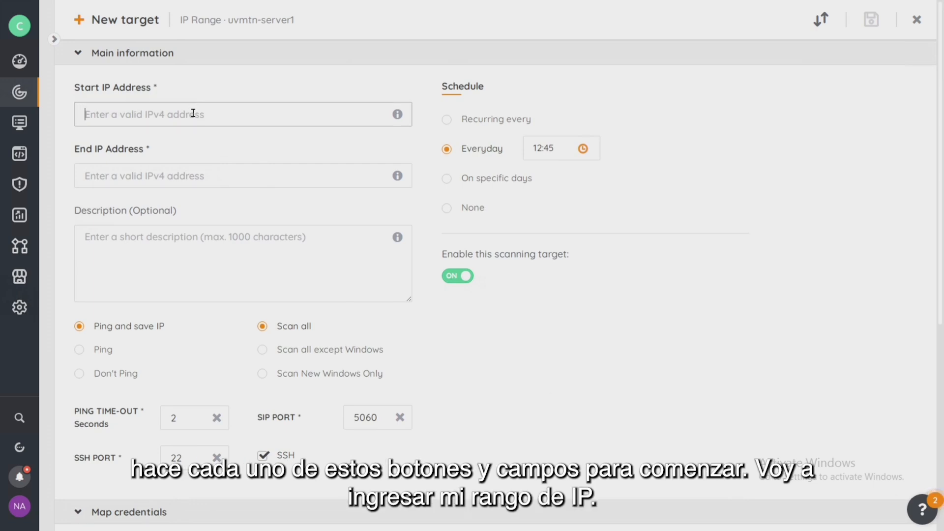
pyautogui.write('10.')
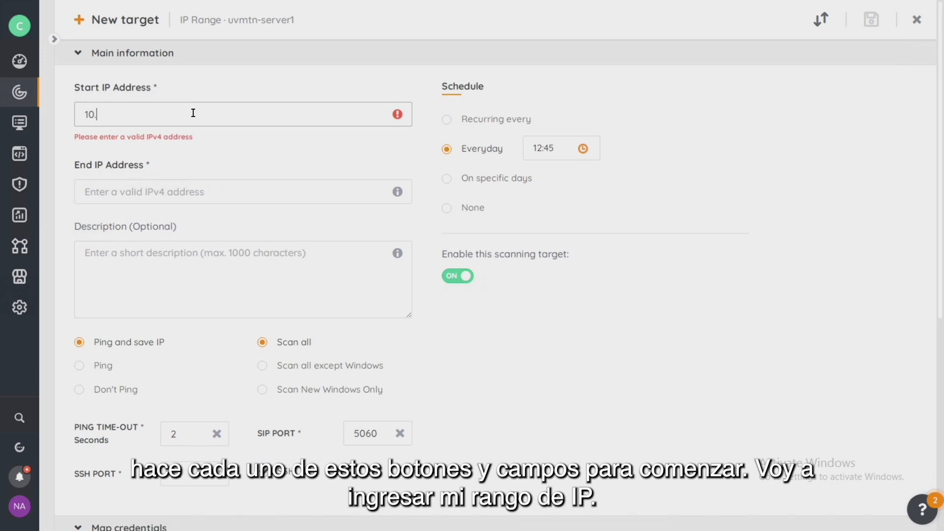
pyautogui.write('40.0.1')
pyautogui.click(174, 176)
pyautogui.write('1')
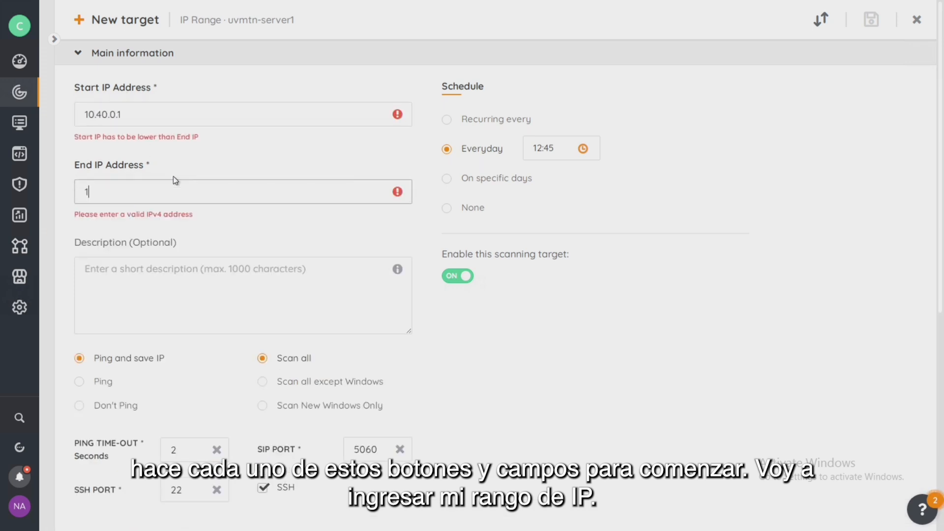
pyautogui.write('0.40.0.30')
pyautogui.click(245, 263)
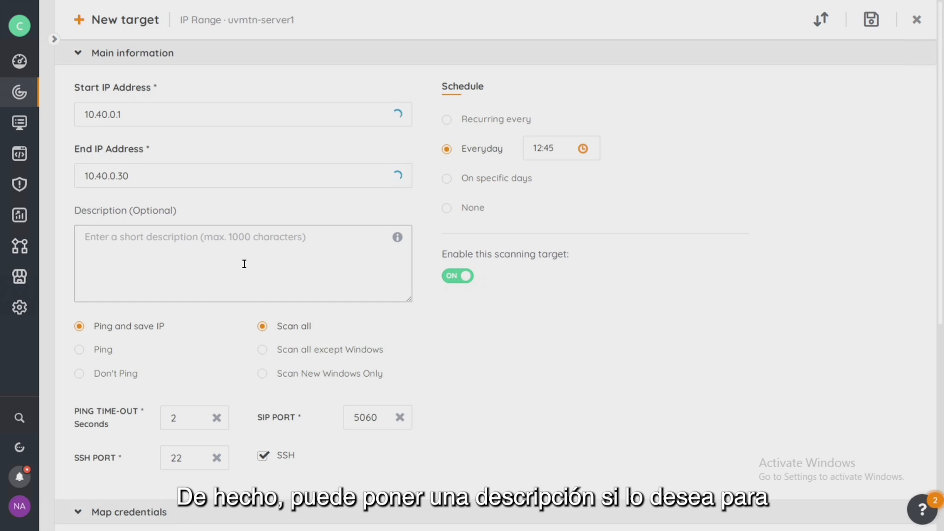
pyautogui.write('Fab lab')
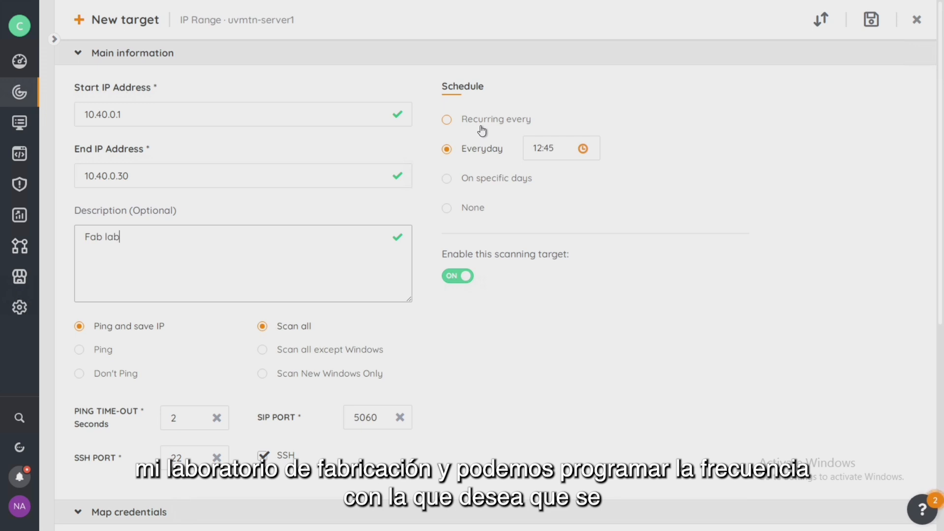
# - Try the recurring schedule in hours, and the everyday schedule with its time selected
pyautogui.click(446, 121)
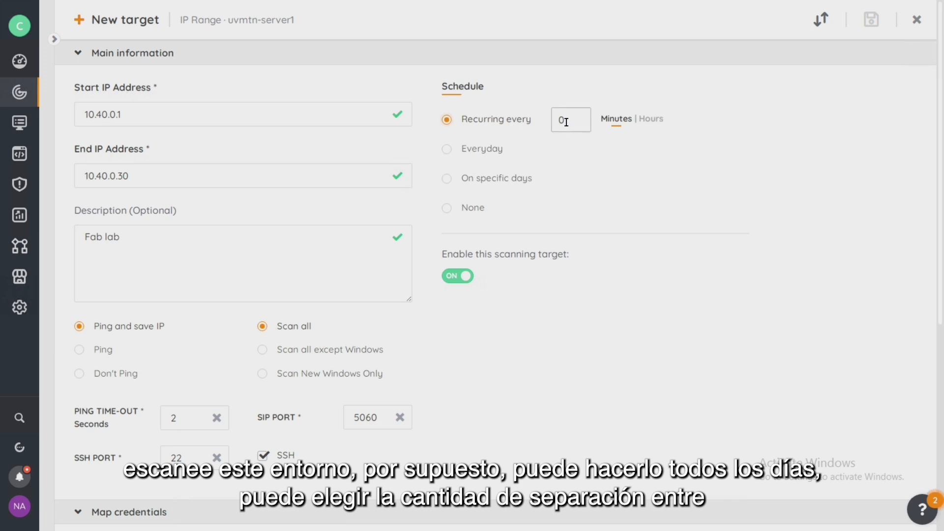
pyautogui.click(648, 123)
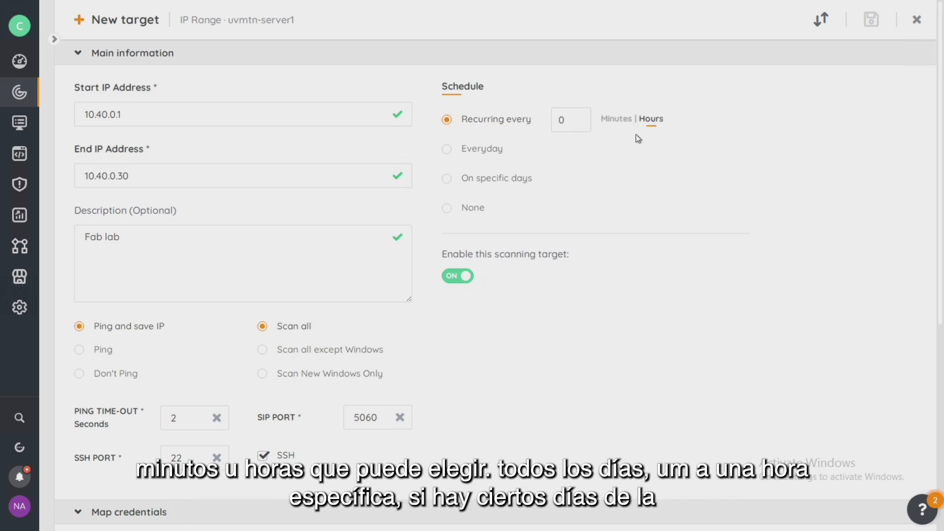
pyautogui.click(445, 150)
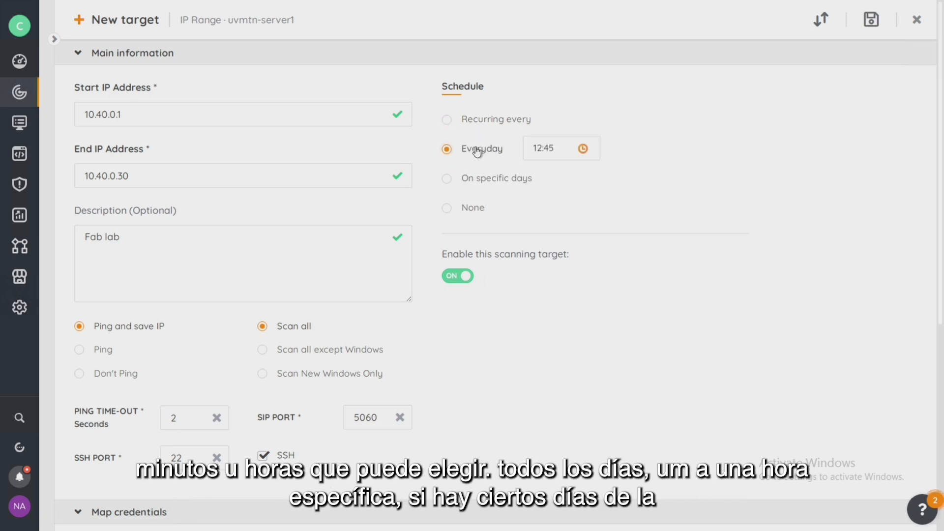
pyautogui.click(524, 148)
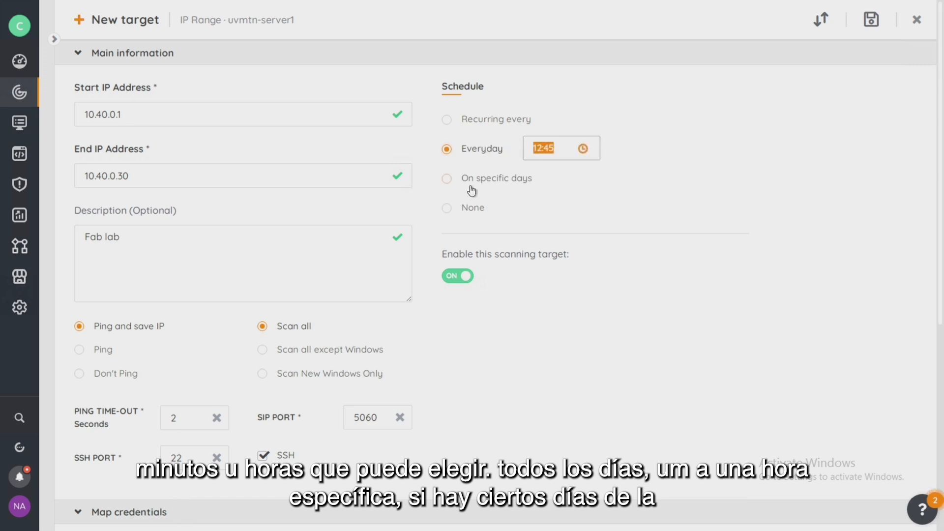
# - Try scheduling the scan on specific days: Wednesday at 11:25, Saturday and Sunday at 12:45
pyautogui.click(448, 181)
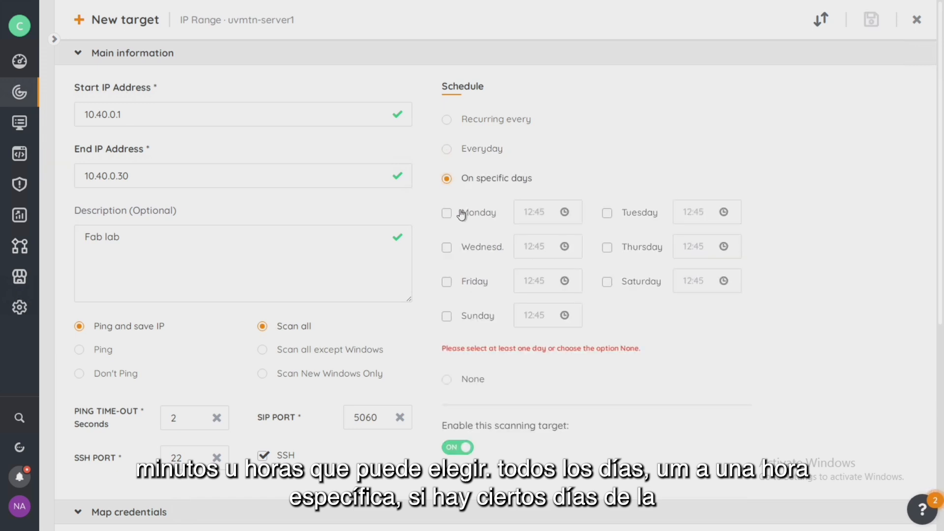
pyautogui.click(447, 247)
pyautogui.click(609, 283)
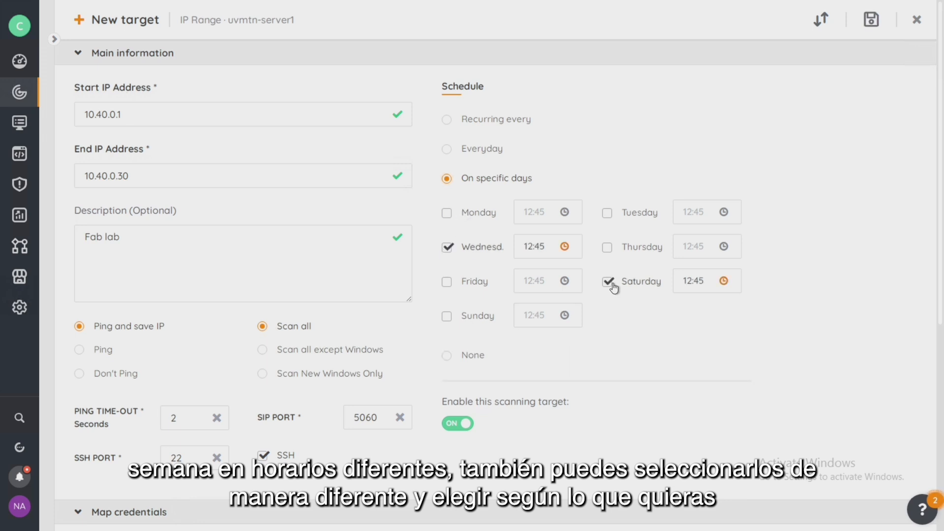
pyautogui.click(446, 318)
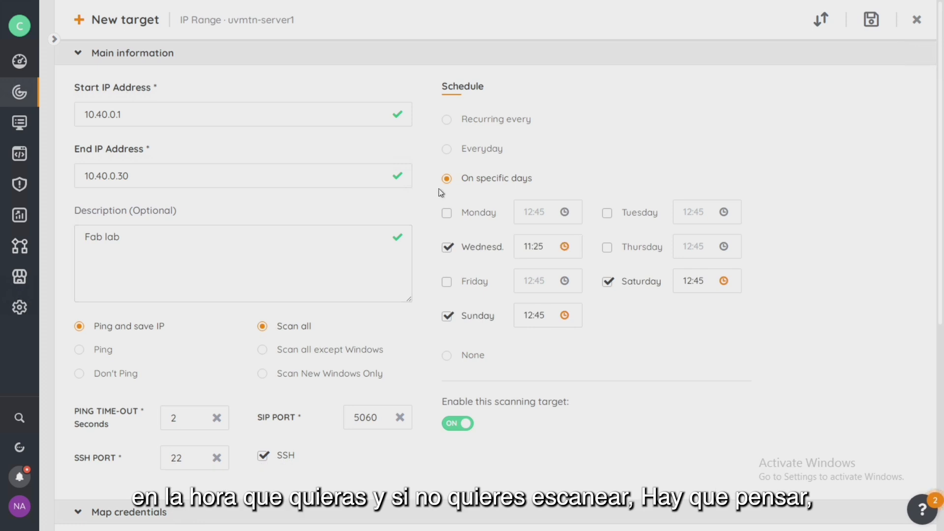
# - Set the scan schedule to None and toggle the scanning target off and back on
pyautogui.click(447, 356)
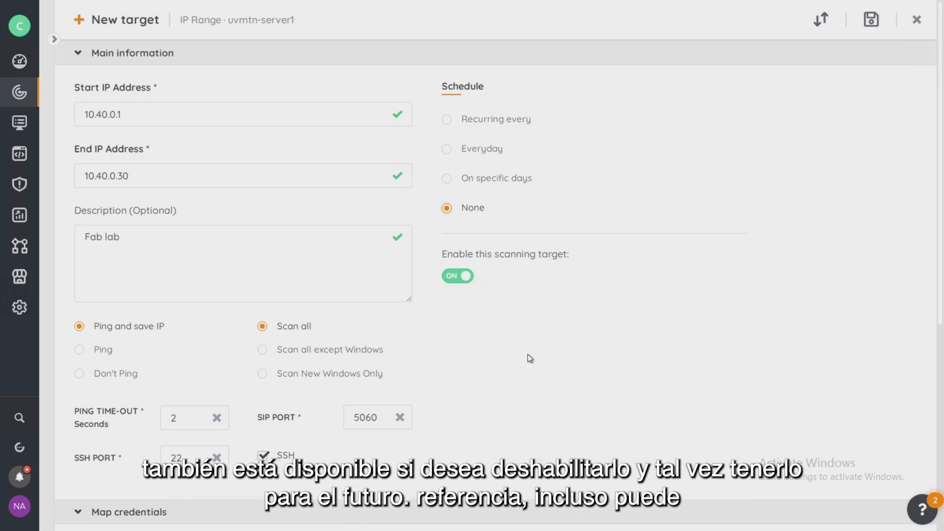
pyautogui.click(463, 279)
pyautogui.click(450, 280)
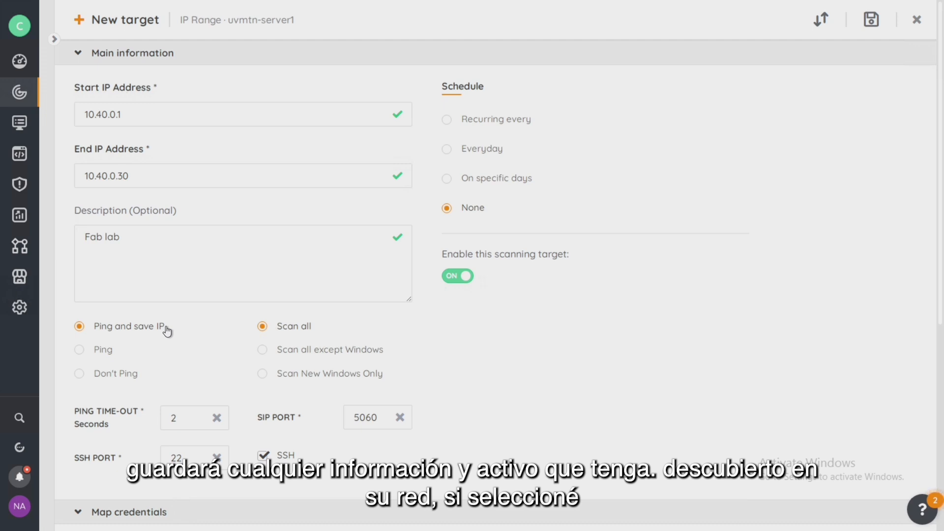
# - Try the Ping and Don't Ping options, and return the setting to Ping and save IP
pyautogui.click(80, 351)
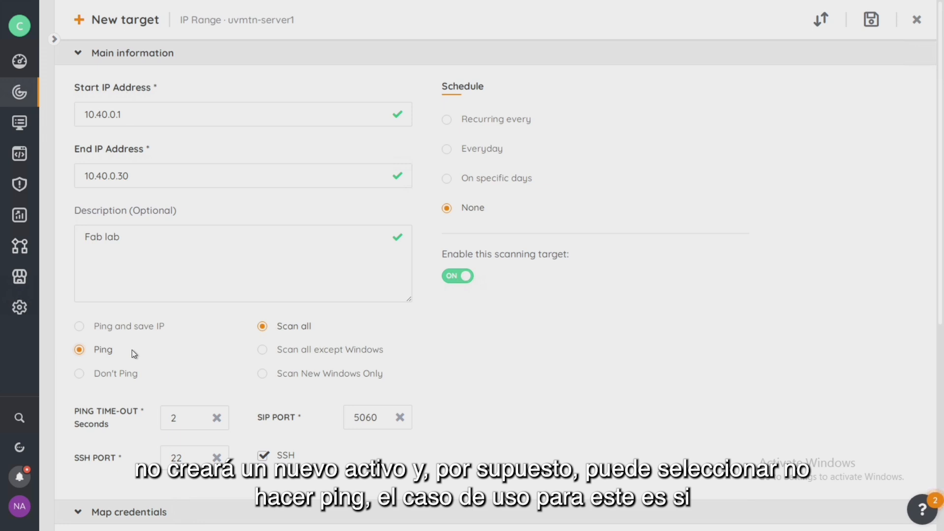
pyautogui.click(80, 373)
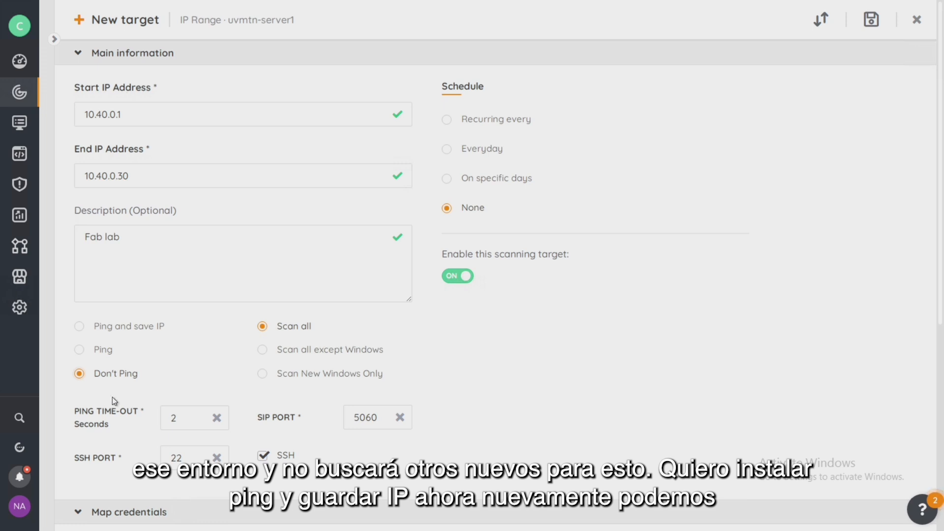
pyautogui.click(91, 334)
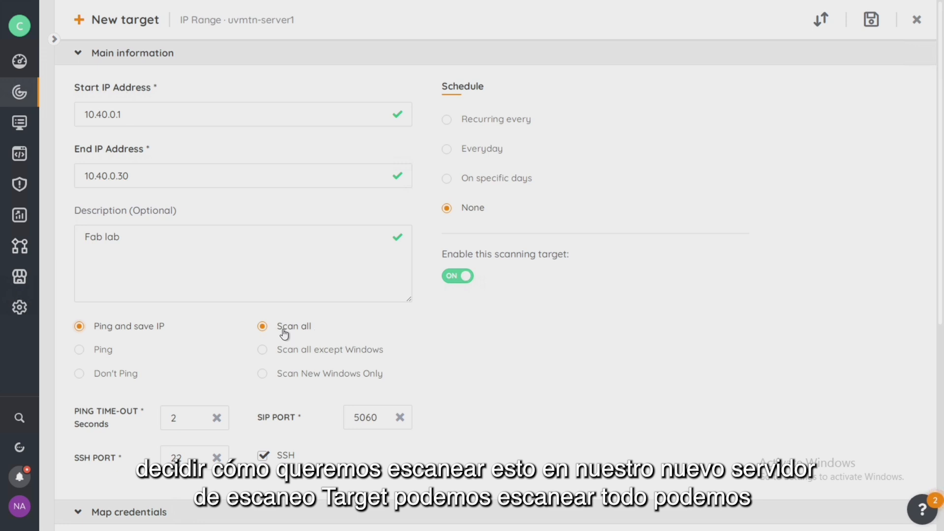
# - Try Scan all except Windows and Scan New Windows Only, and return the scope to Scan all
pyautogui.click(264, 350)
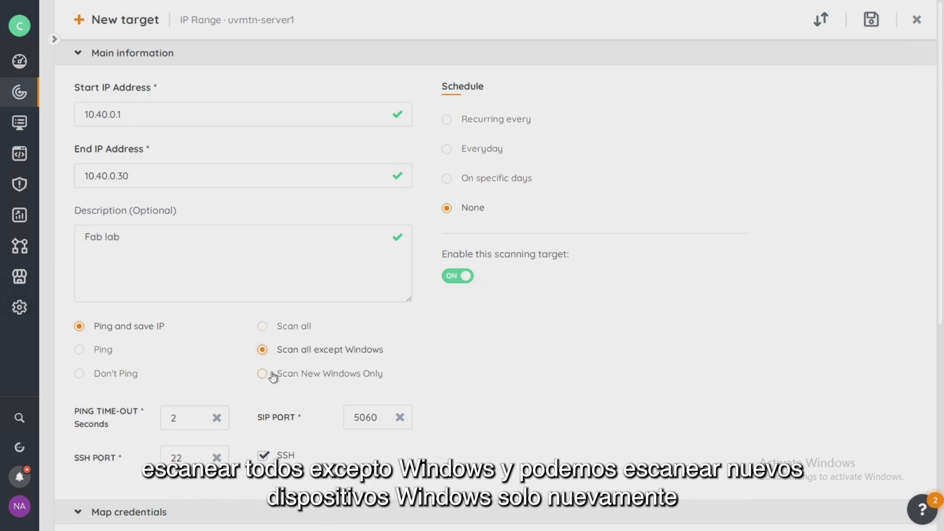
pyautogui.click(262, 374)
pyautogui.click(262, 328)
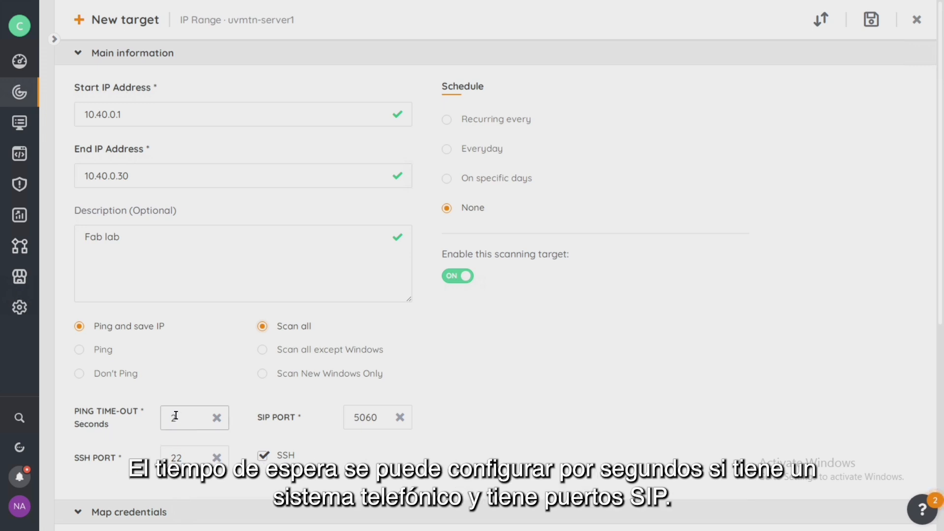
# - Select the SIP port value without changing it, and switch SSH scanning off and back on
pyautogui.moveTo(384, 416); pyautogui.dragTo(353, 417)
pyautogui.click(382, 418)
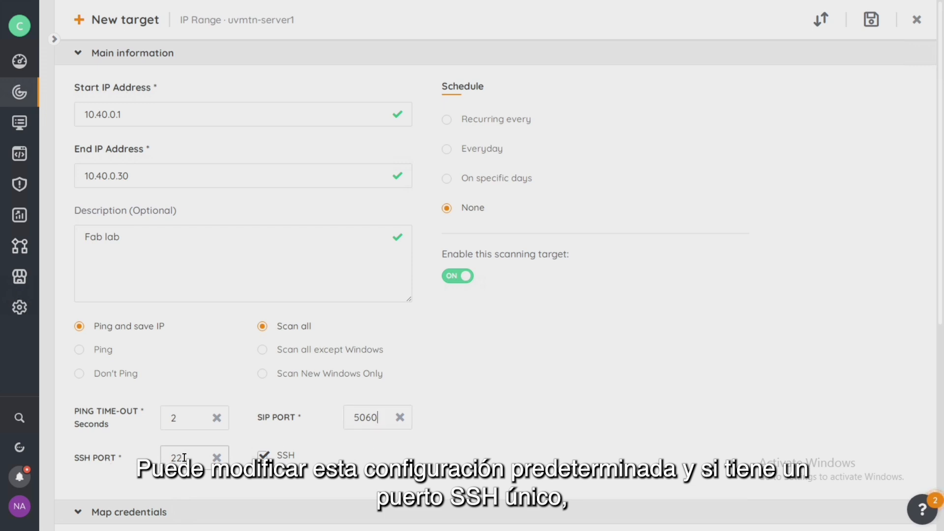
pyautogui.click(263, 455)
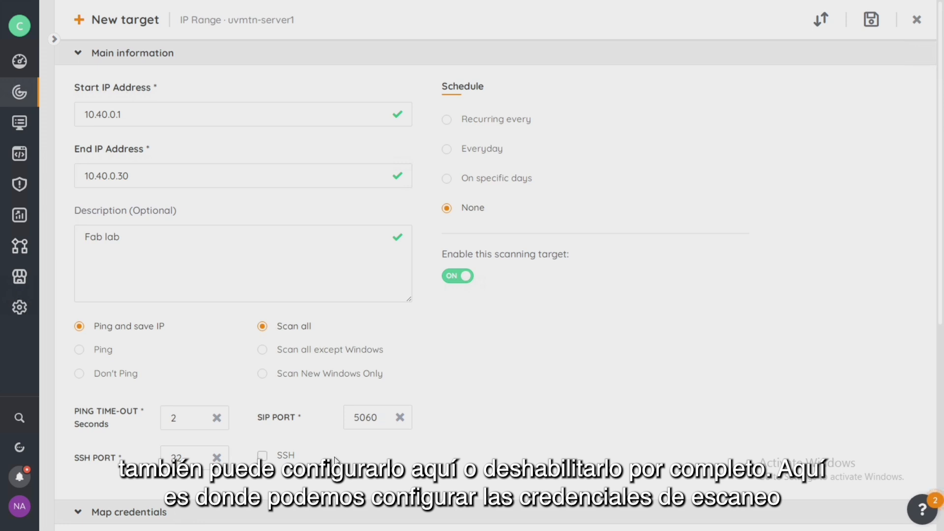
pyautogui.click(263, 457)
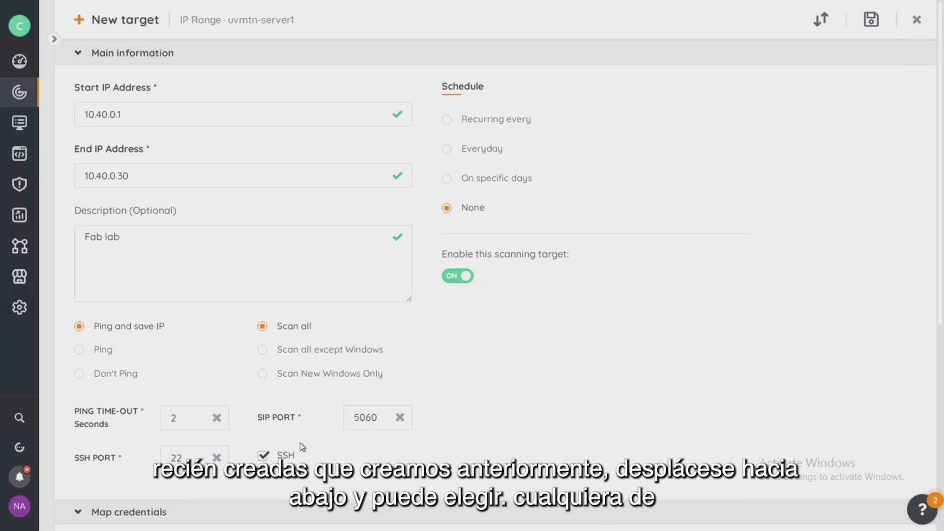
# - Map only MyCredential to the new scanning target
pyautogui.scroll(-6, 300, 442)
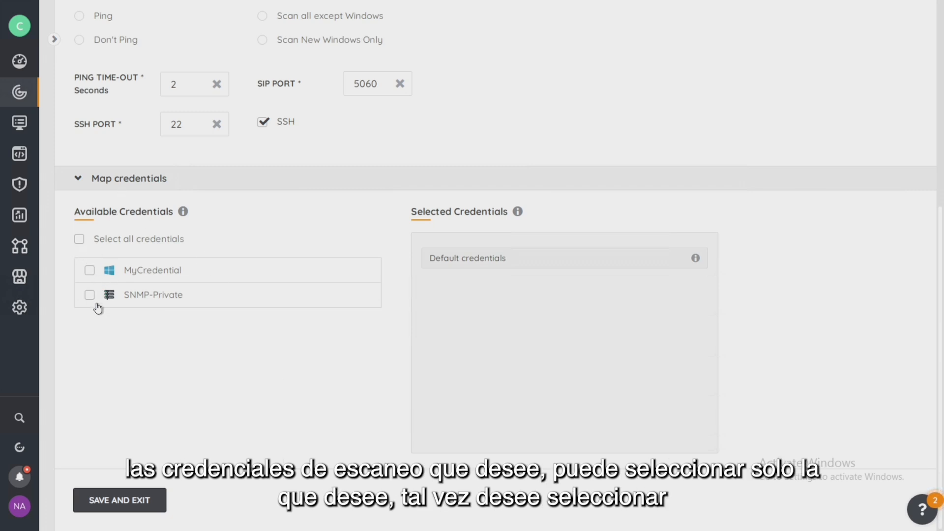
pyautogui.click(89, 270)
pyautogui.click(80, 239)
pyautogui.click(79, 239)
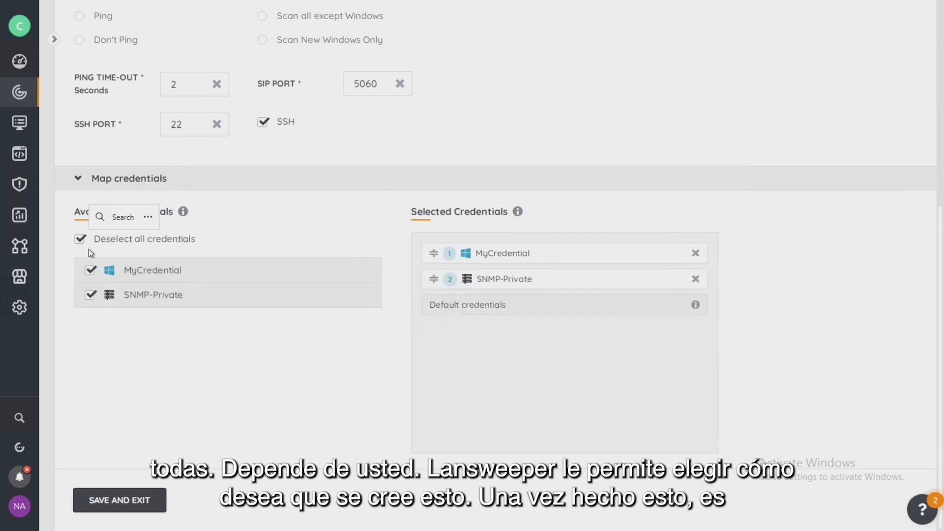
pyautogui.click(80, 239)
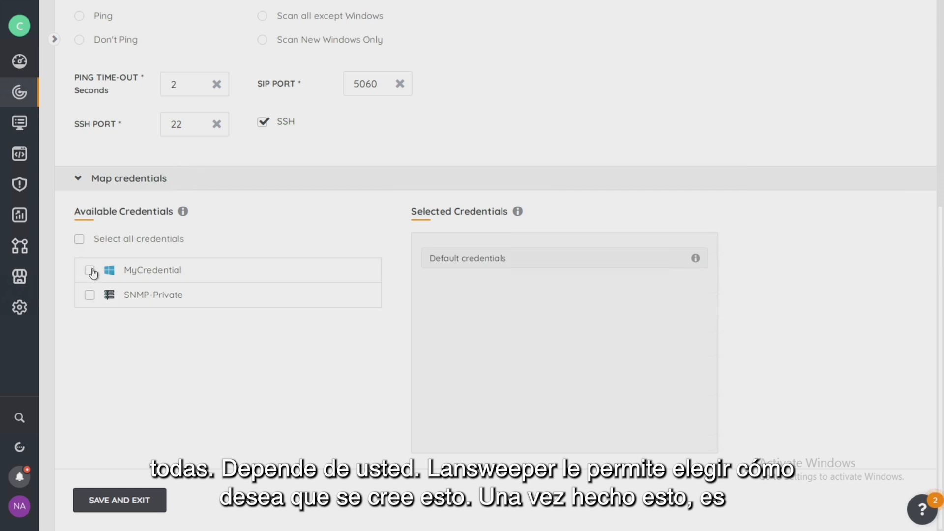
pyautogui.click(90, 270)
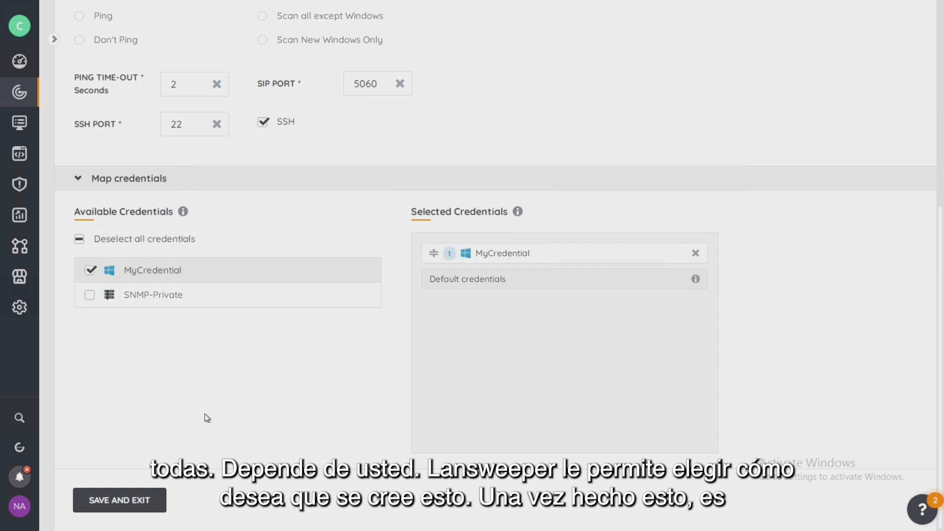
# - Save the new scanning target and send it to the scanning queue immediately
pyautogui.click(113, 500)
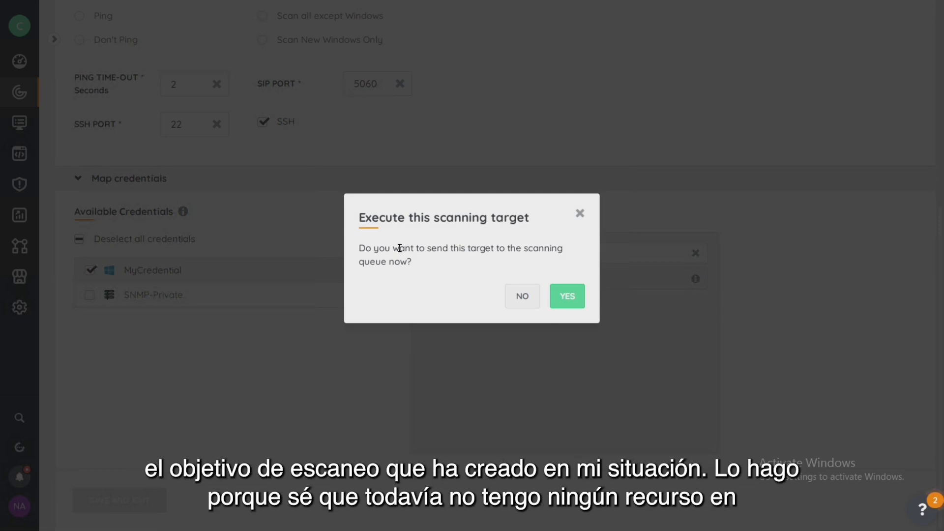
pyautogui.click(570, 298)
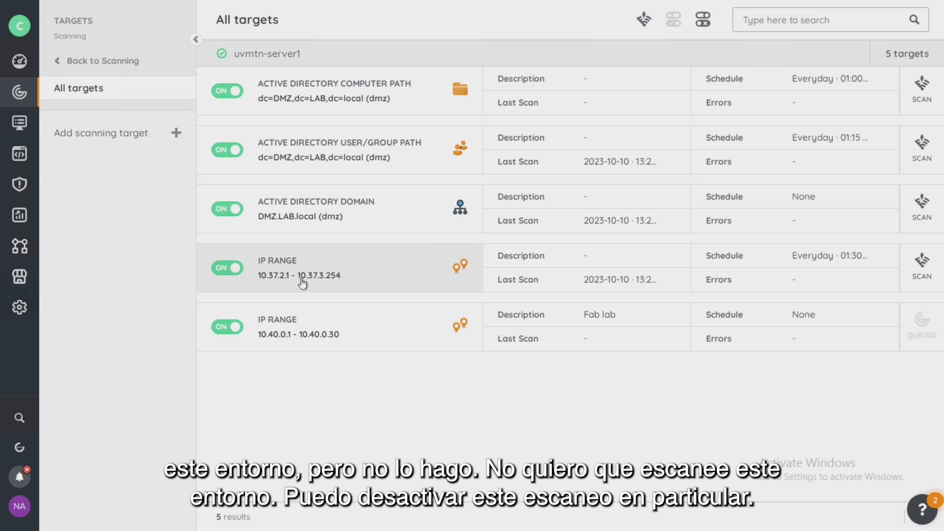
# - Disable the 10.37.2.1 - 10.37.3.254 IP range target and start an immediate scan of the Active Directory computer path
pyautogui.click(235, 274)
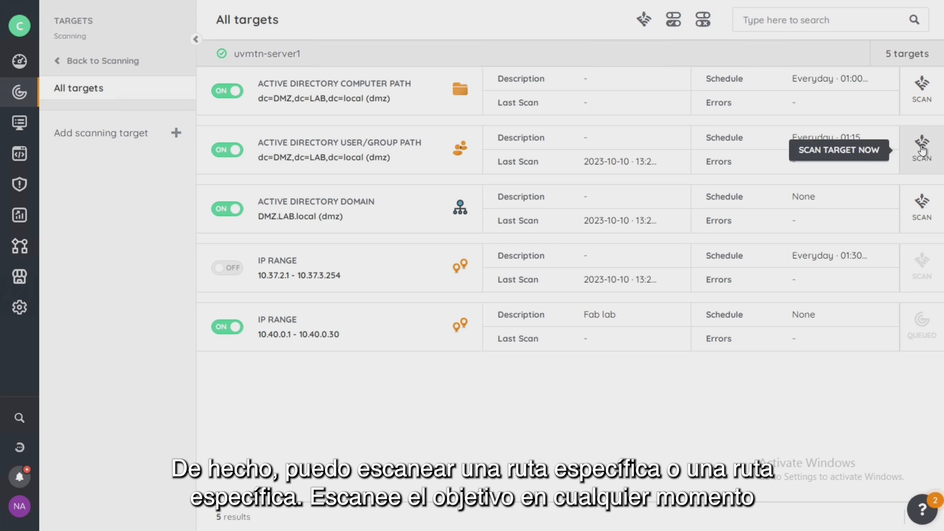
pyautogui.click(930, 93)
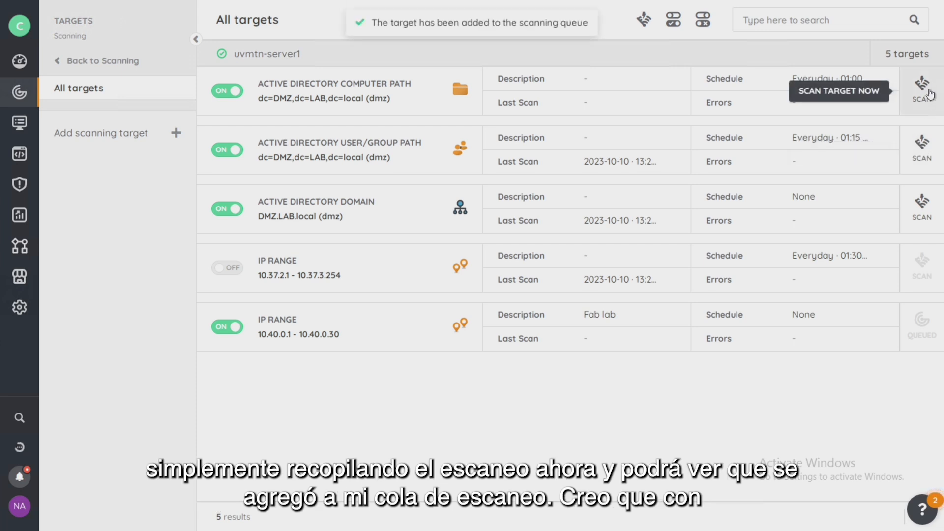